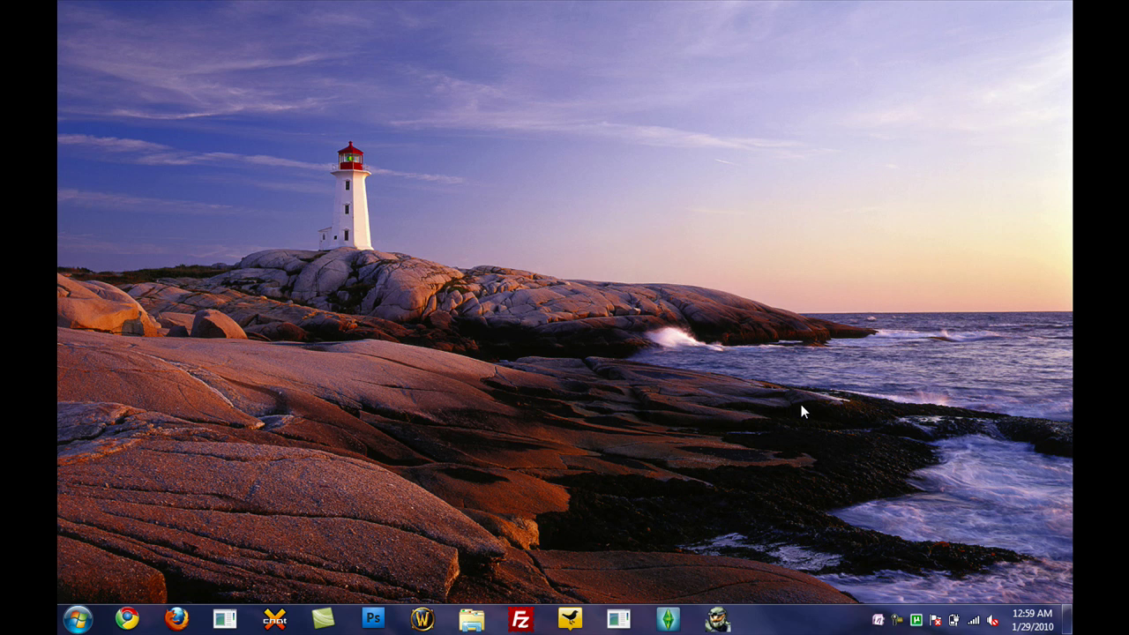
# Search 'install lan' and launch Windows Update from the display-language installer
pyautogui.click(69, 615)
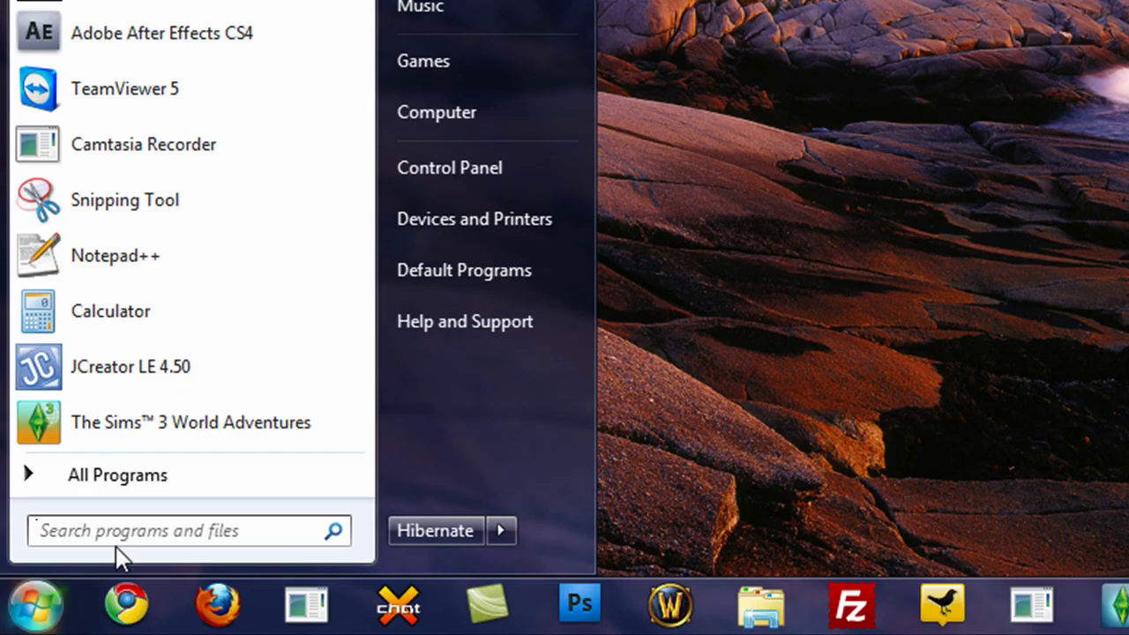
pyautogui.write('install lan')
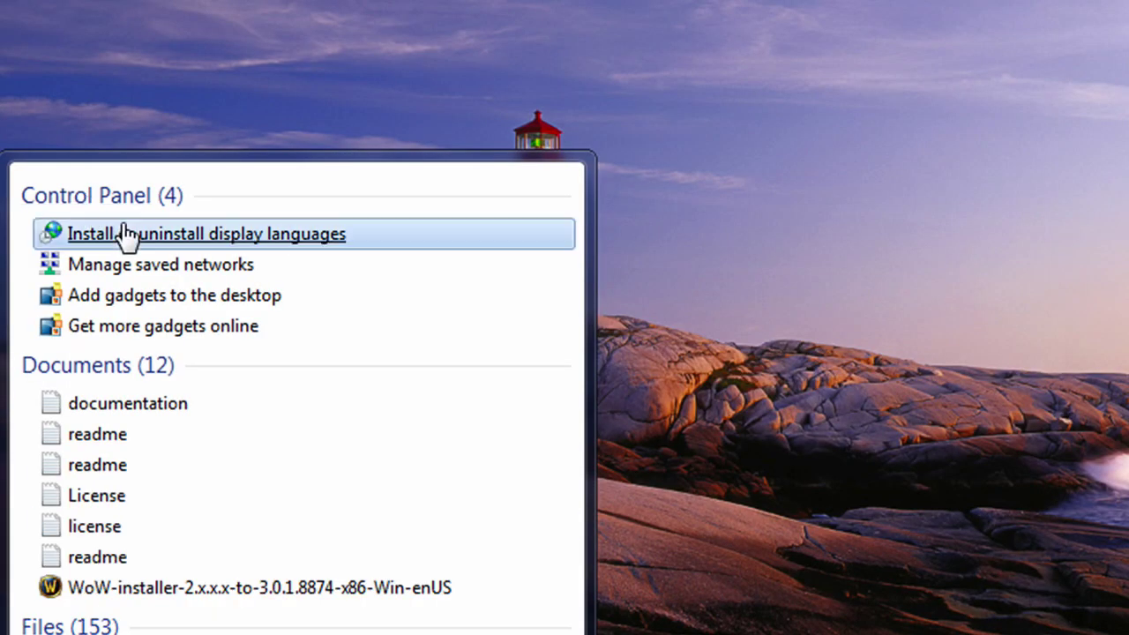
pyautogui.click(228, 254)
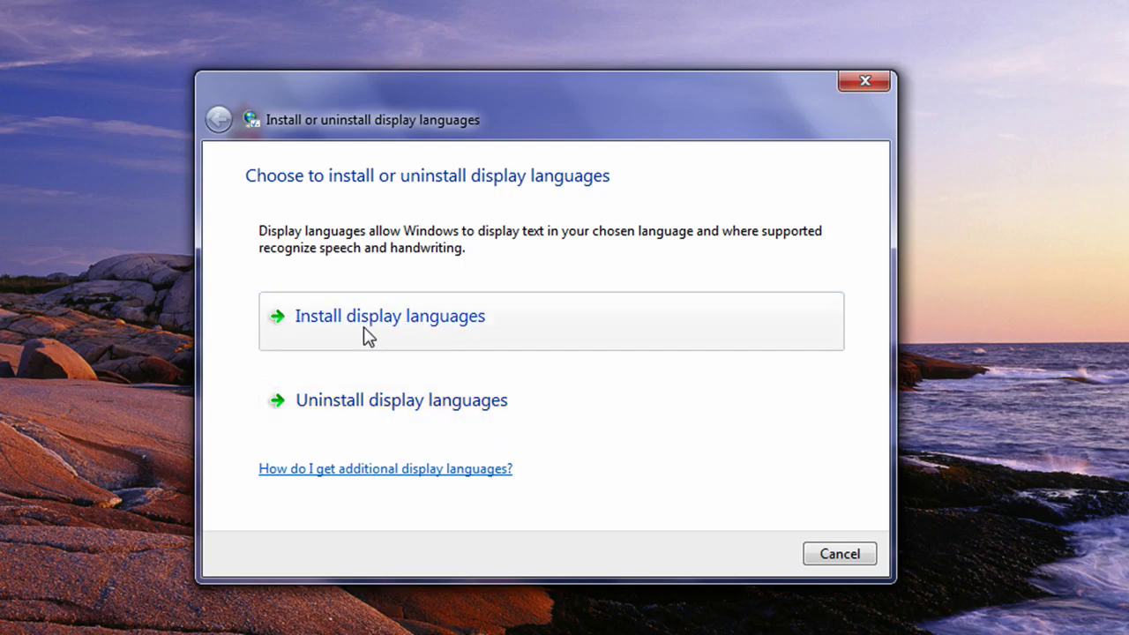
pyautogui.click(385, 330)
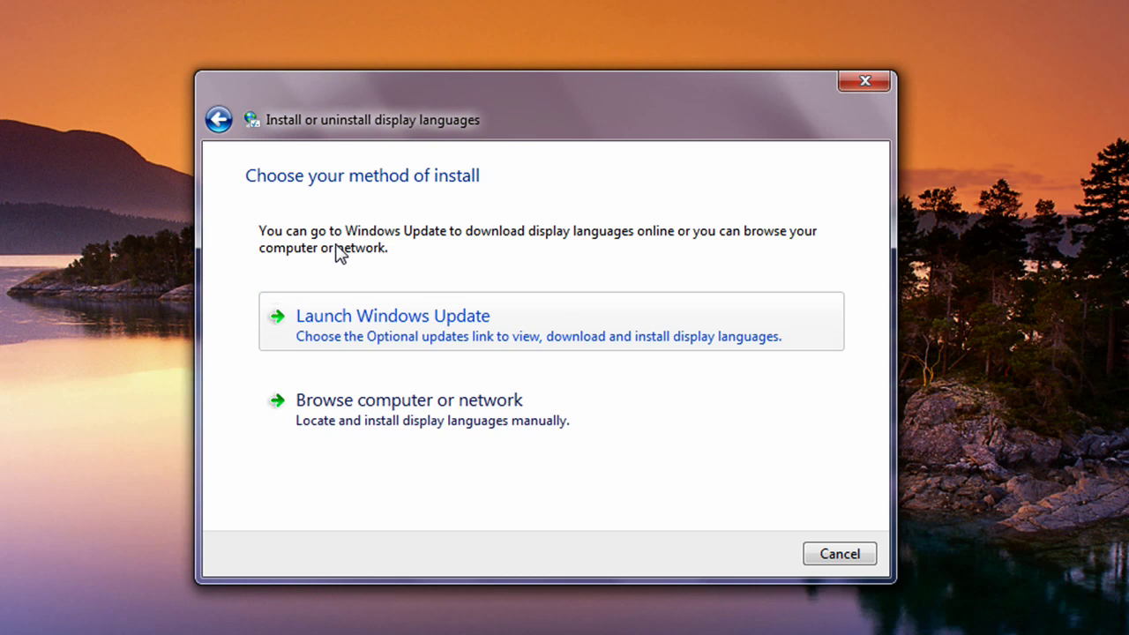
pyautogui.click(361, 340)
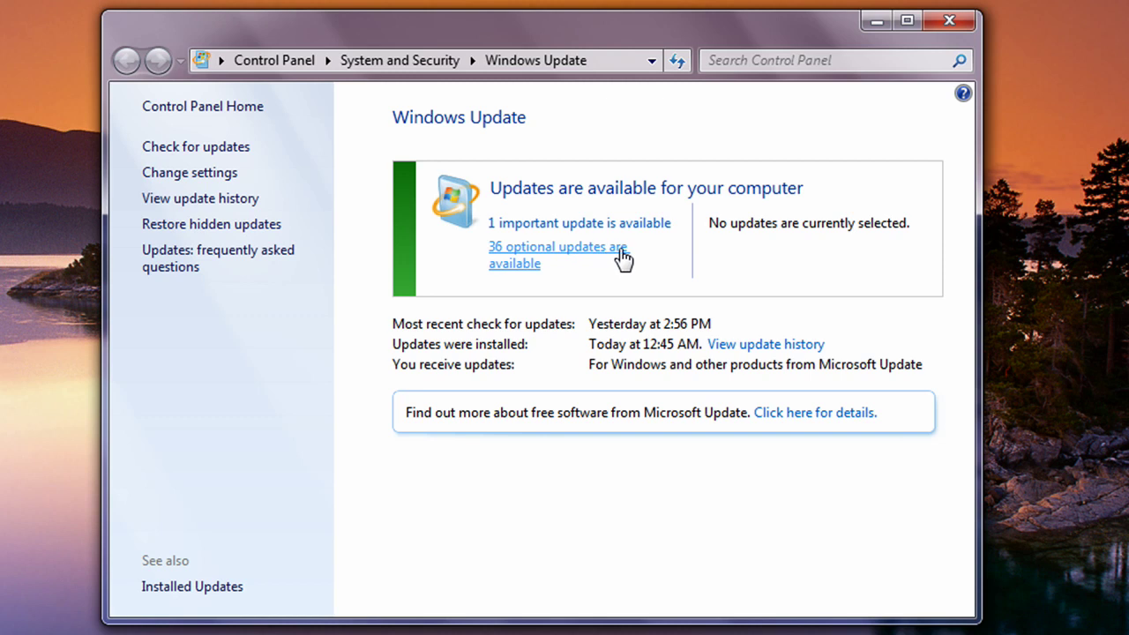
# Open the 36 optional updates and tick, then untick, the Finnish language pack
pyautogui.click(503, 267)
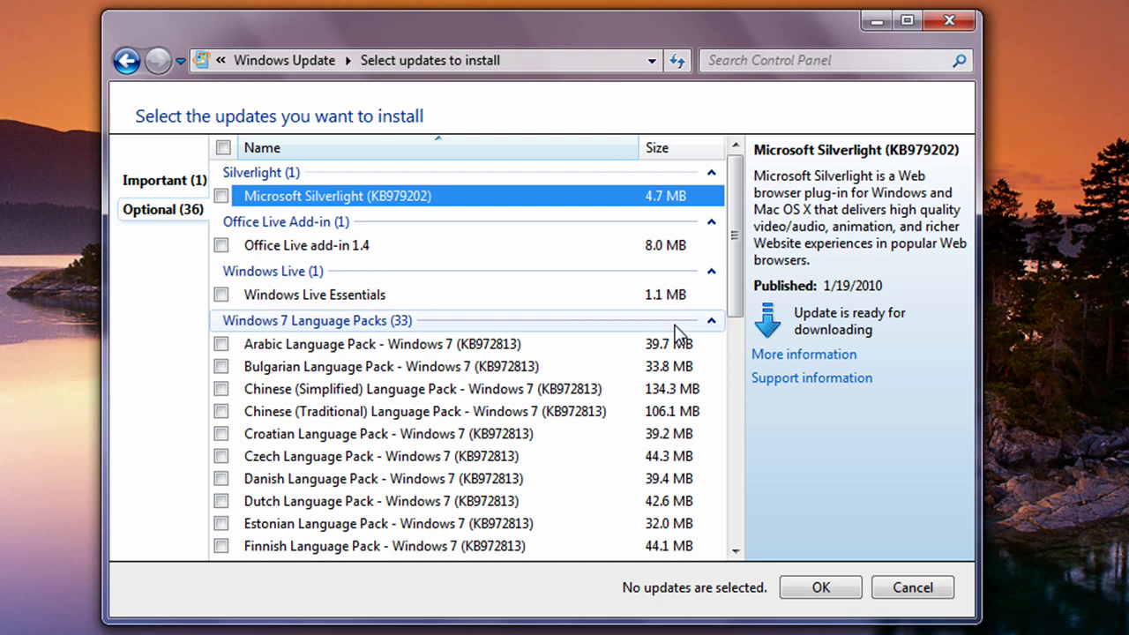
pyautogui.moveTo(731, 315); pyautogui.dragTo(738, 404)
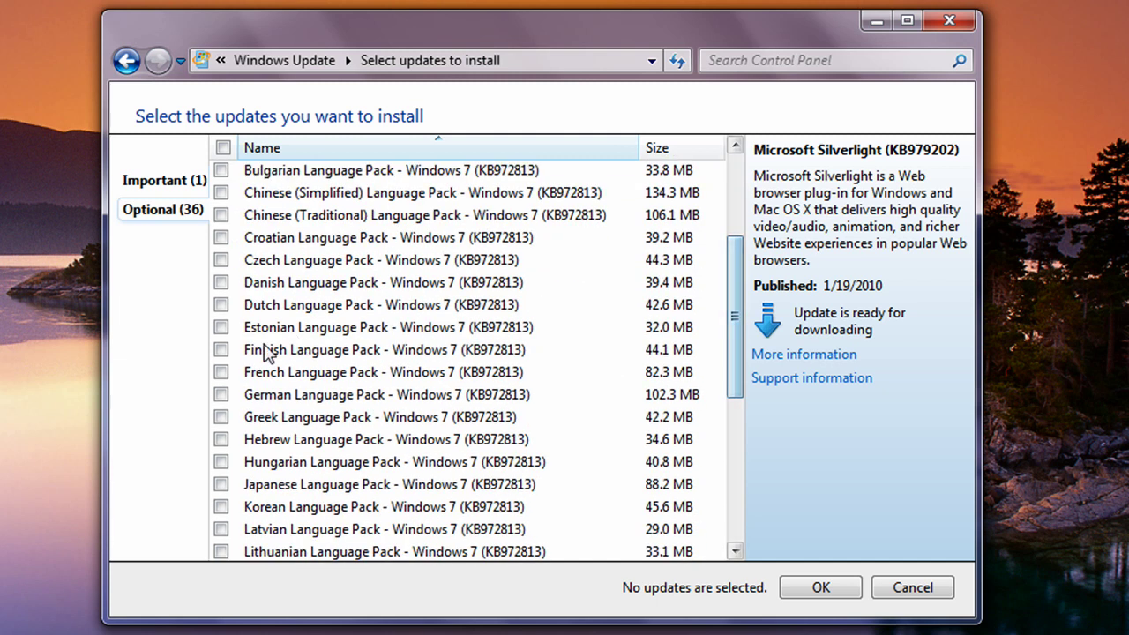
pyautogui.click(222, 350)
pyautogui.click(221, 351)
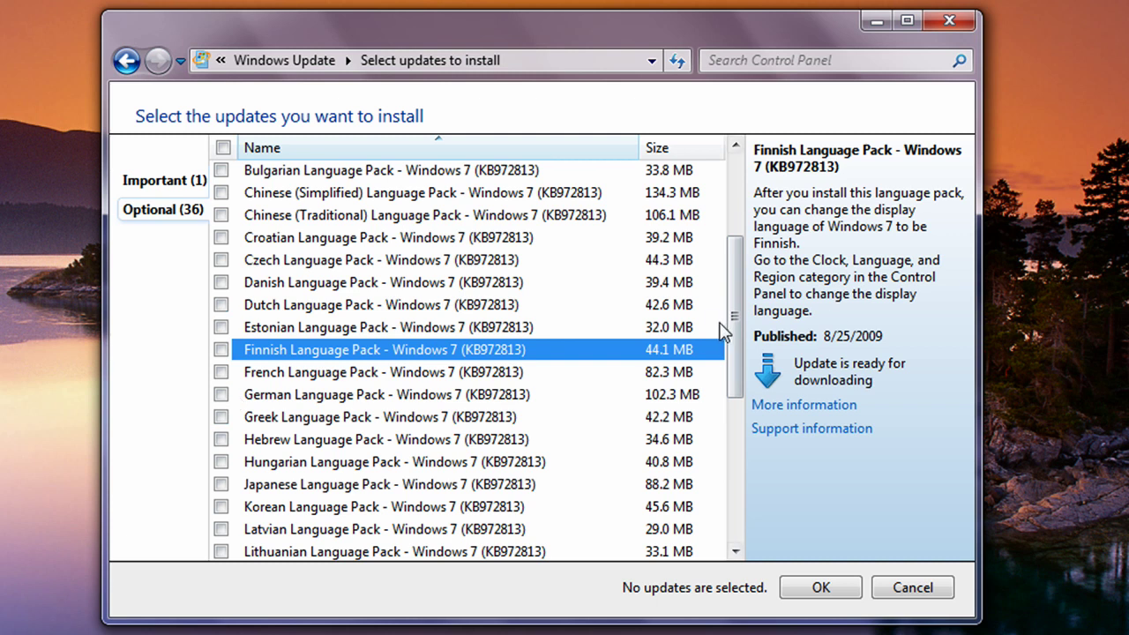
pyautogui.scroll(-1, 733, 330)
pyautogui.click(221, 307)
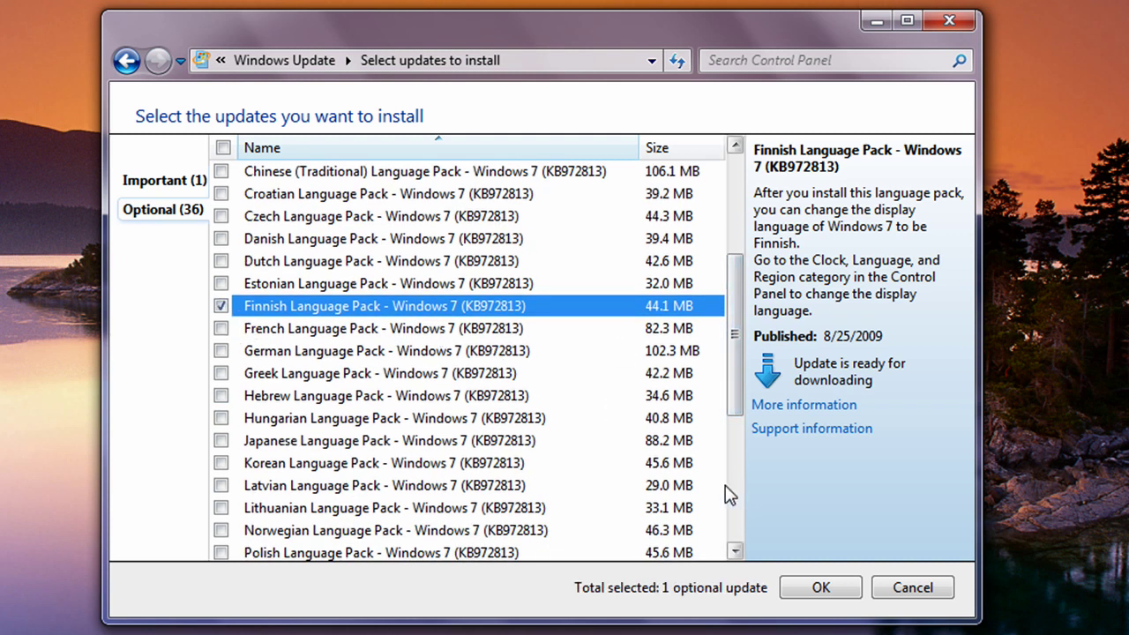
pyautogui.click(220, 306)
# Tick and untick Portuguese (Brazil), then cancel the selection and close Windows Update
pyautogui.moveTo(738, 384); pyautogui.dragTo(727, 467)
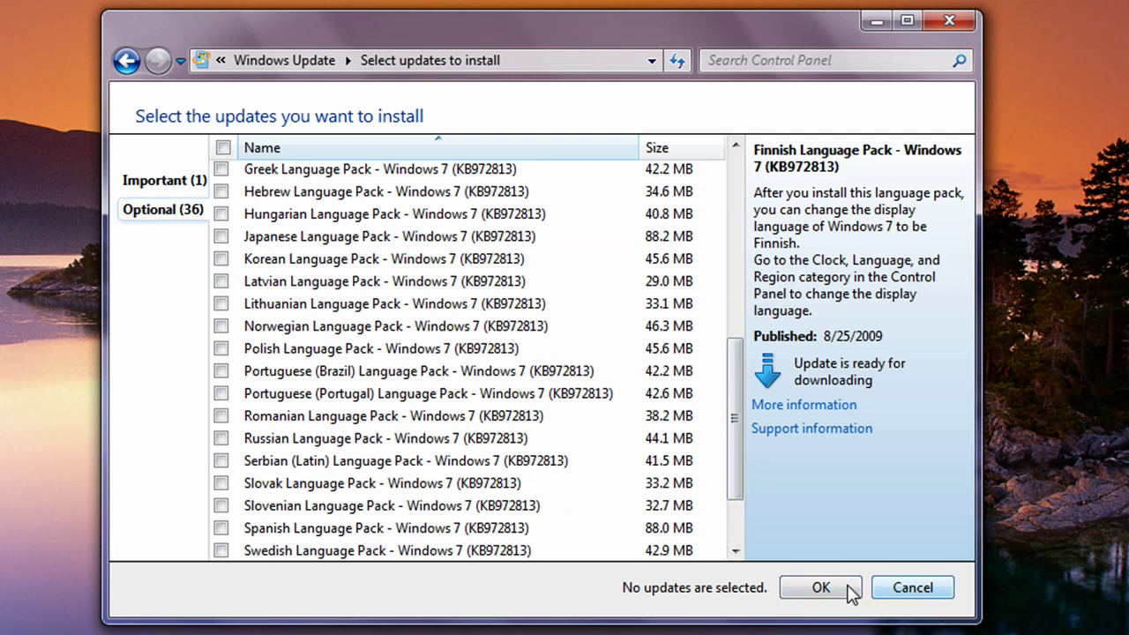
pyautogui.click(221, 370)
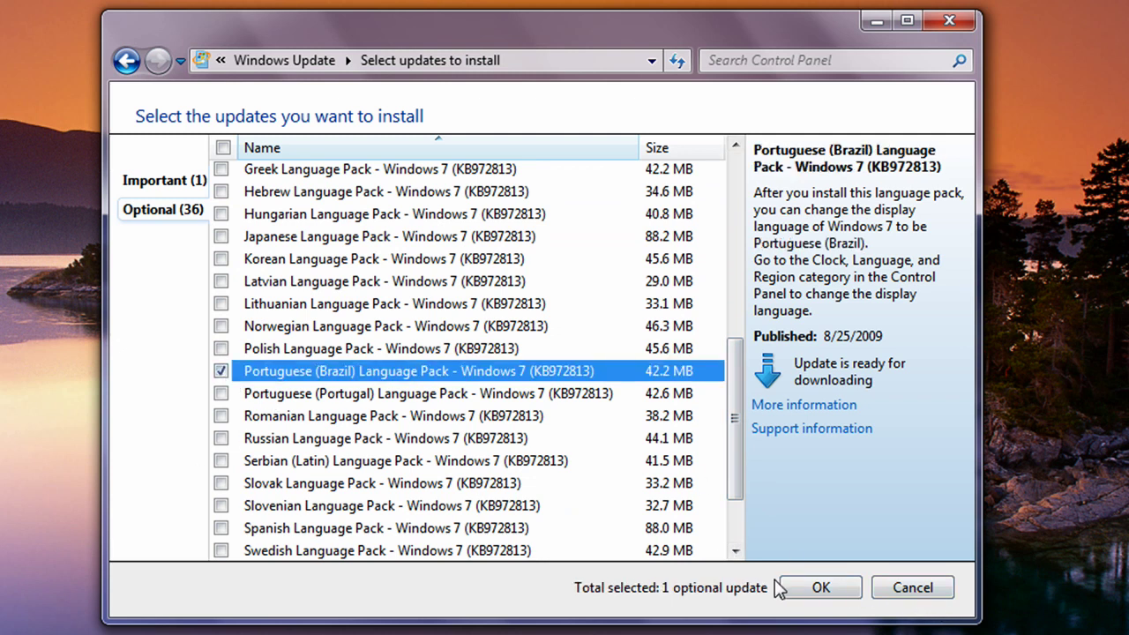
pyautogui.click(221, 371)
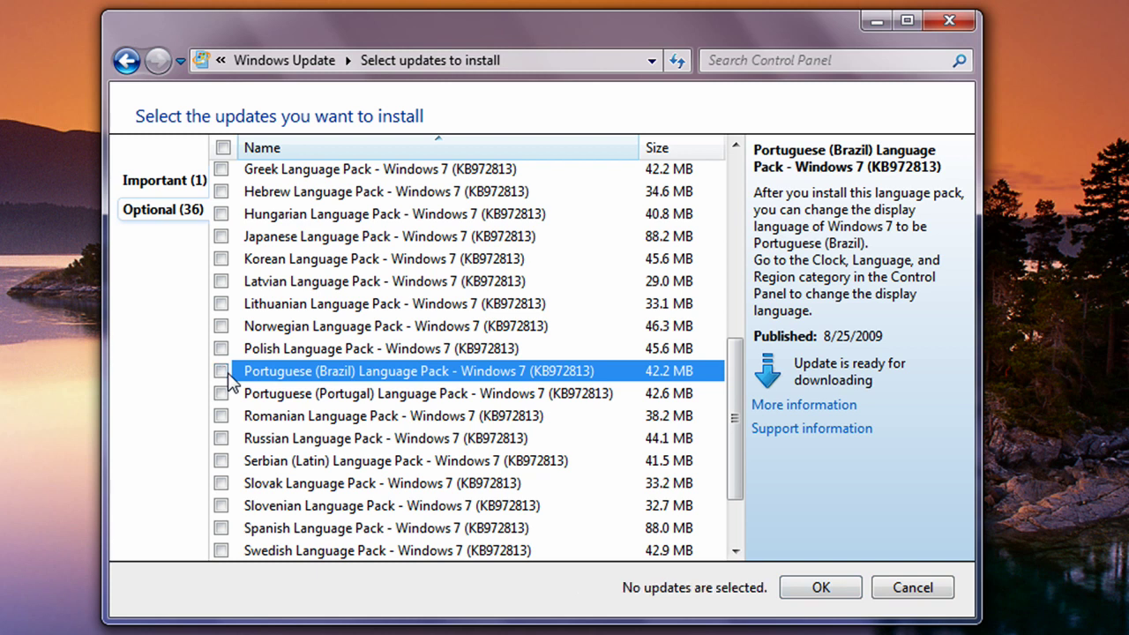
pyautogui.moveTo(735, 415); pyautogui.dragTo(739, 301)
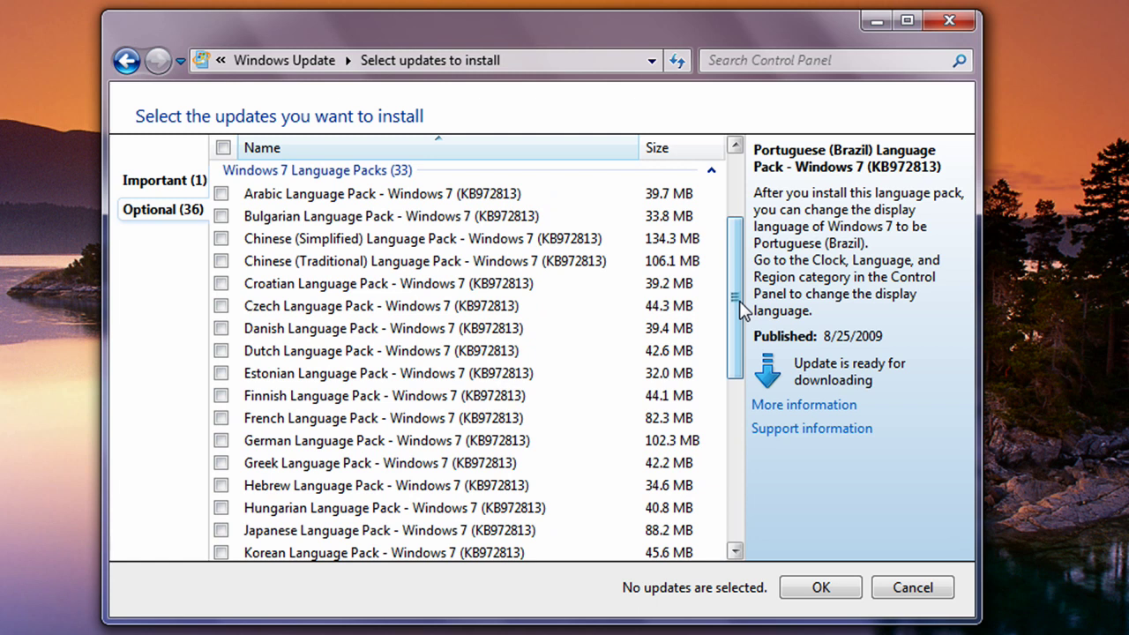
pyautogui.moveTo(743, 308); pyautogui.dragTo(746, 320)
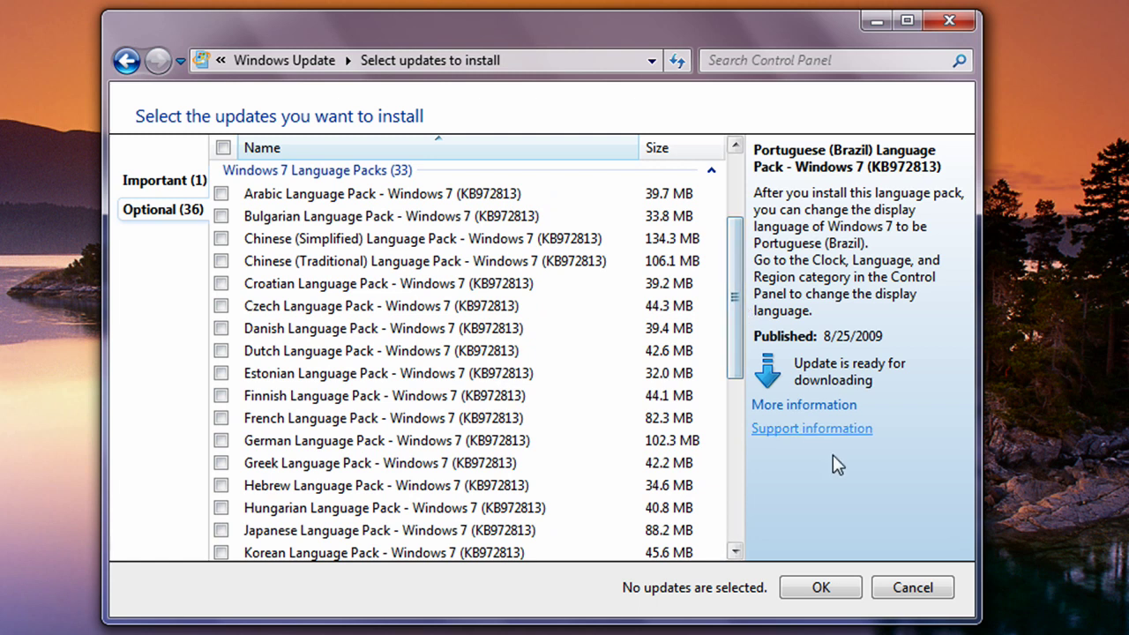
pyautogui.click(906, 589)
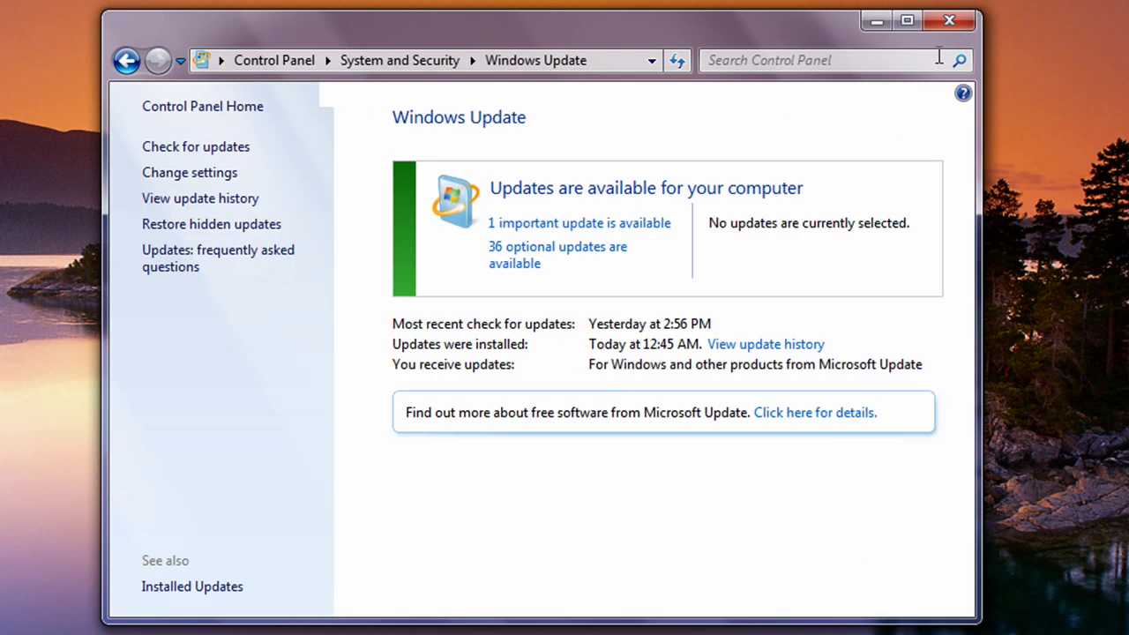
pyautogui.click(949, 20)
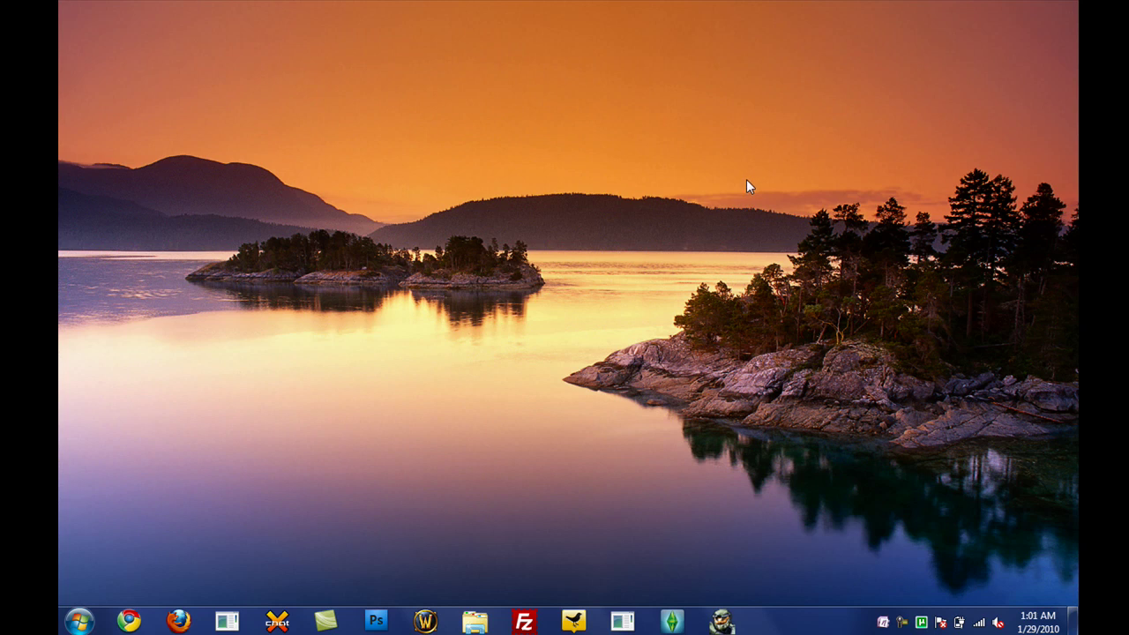
# Search 'language', open Region and Language, and show the Keyboards and Languages page
pyautogui.click(79, 621)
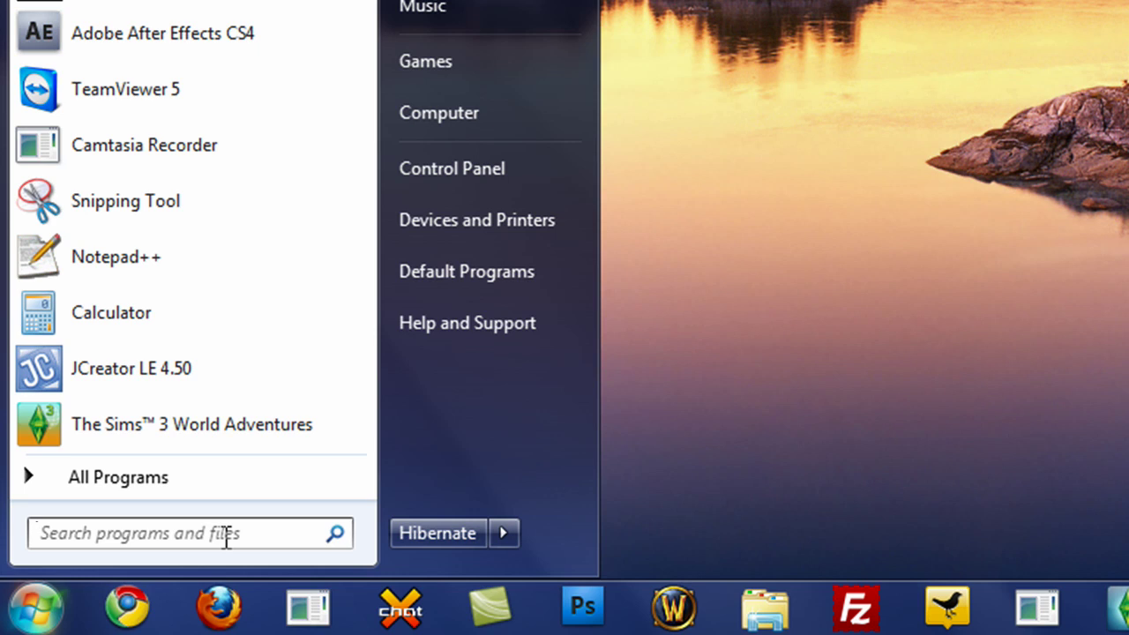
pyautogui.write('language')
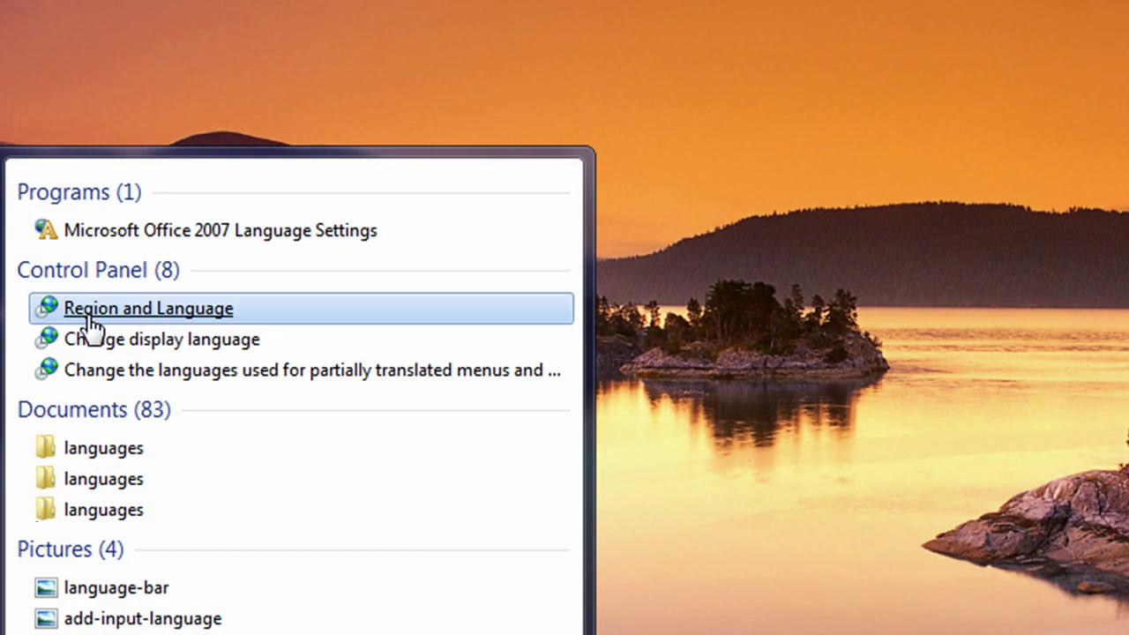
pyautogui.click(106, 323)
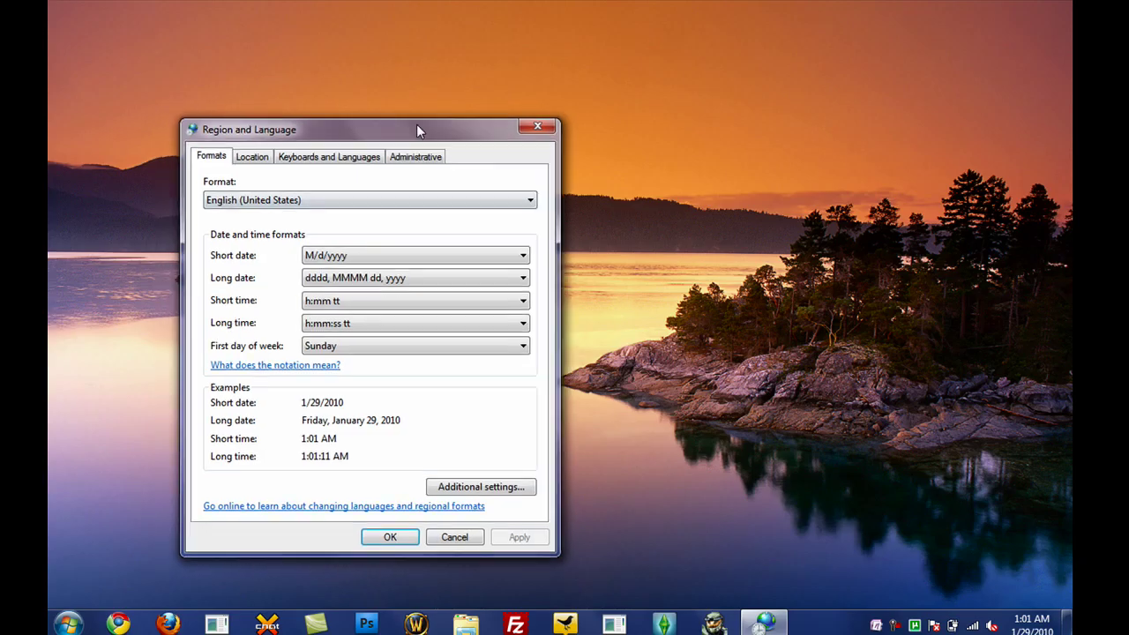
pyautogui.moveTo(655, 97); pyautogui.dragTo(854, 8)
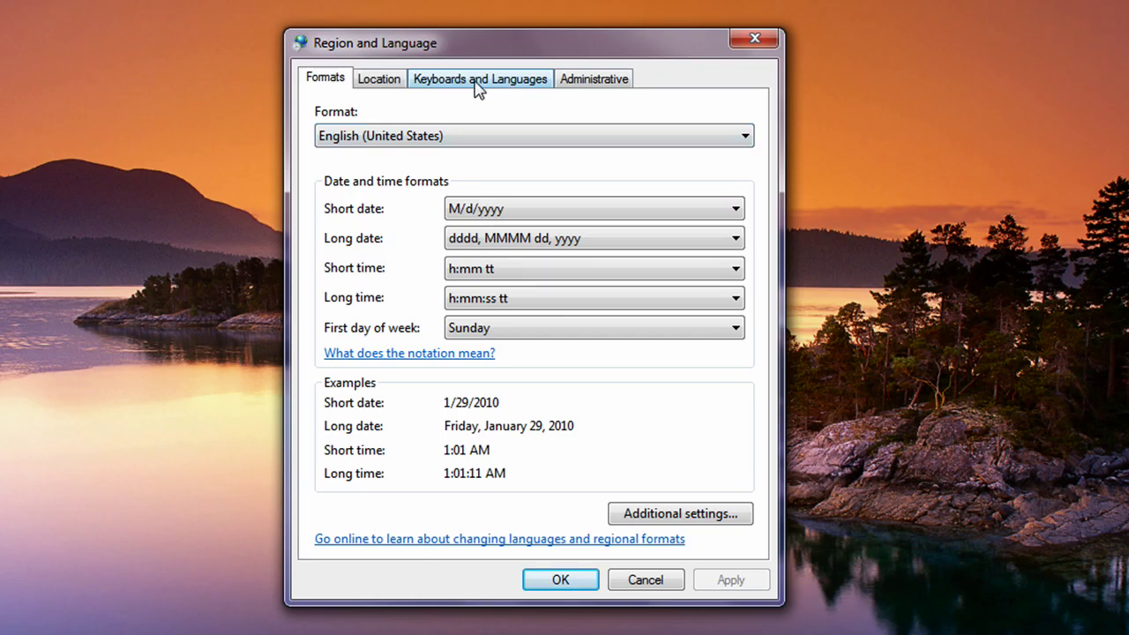
pyautogui.click(475, 79)
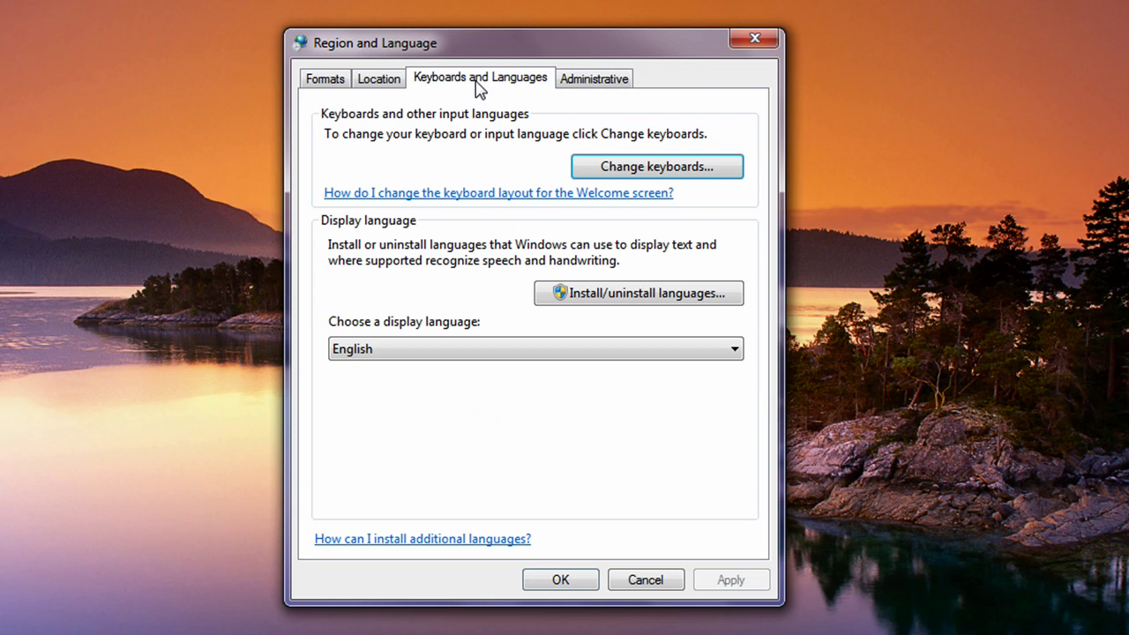
# Open Text Services and Input Languages and browse the add-language list without adding anything
pyautogui.click(630, 171)
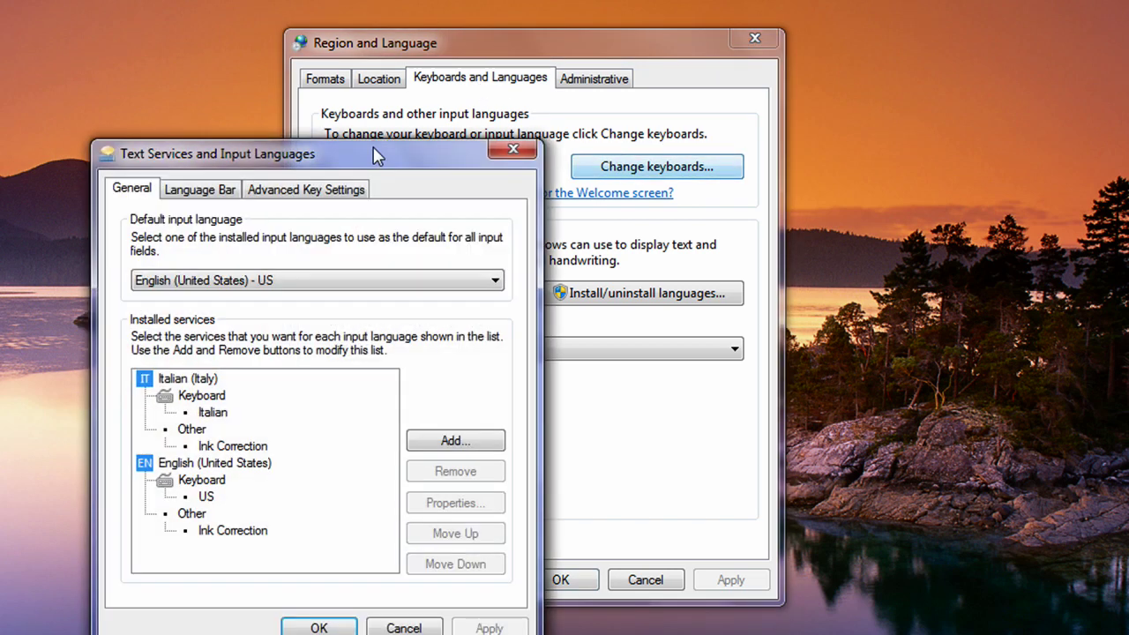
pyautogui.moveTo(365, 165); pyautogui.dragTo(560, 103)
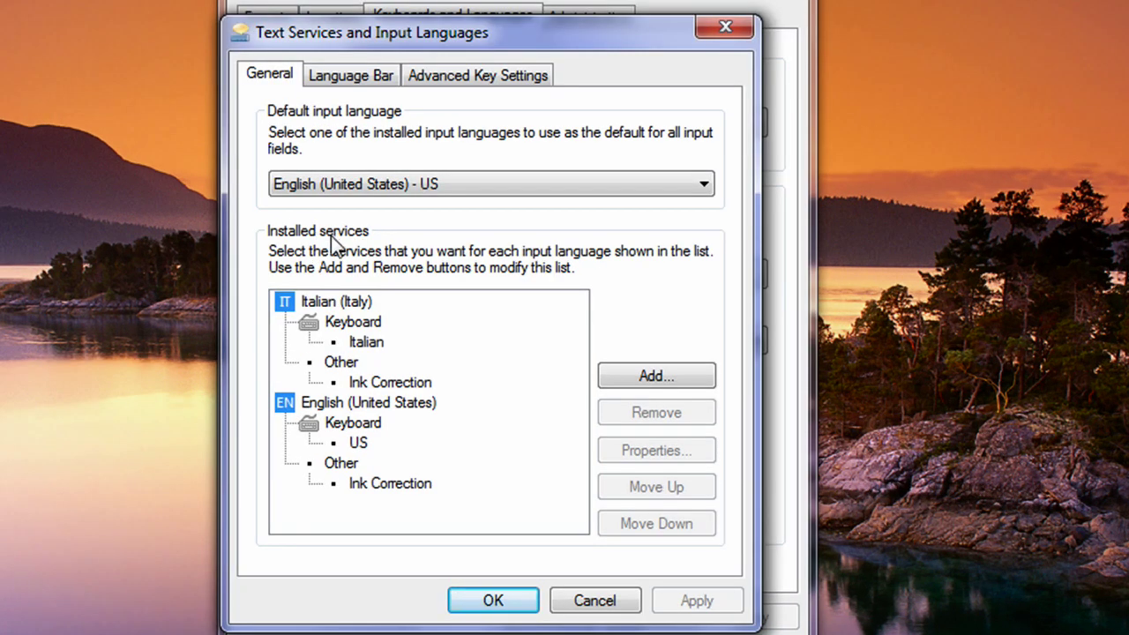
pyautogui.click(348, 302)
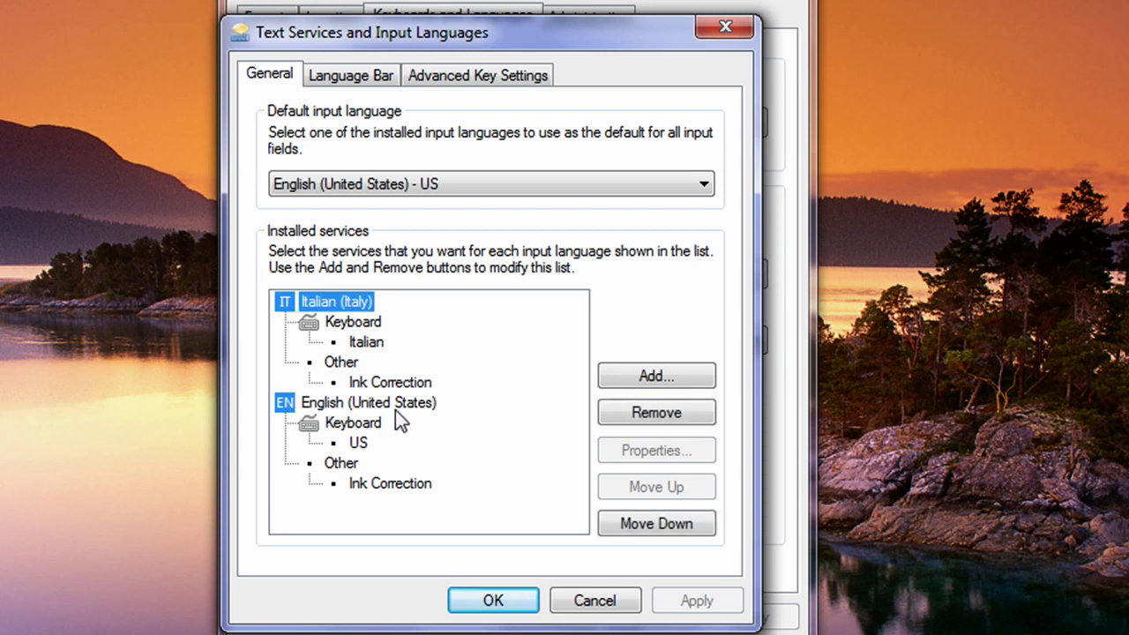
pyautogui.click(355, 406)
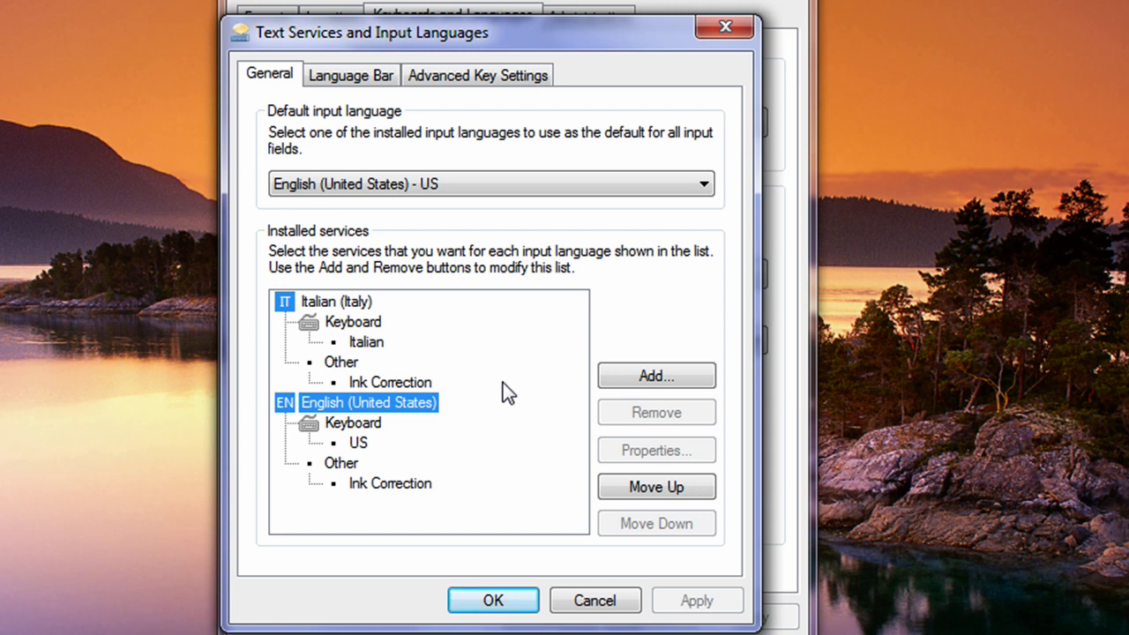
pyautogui.click(649, 379)
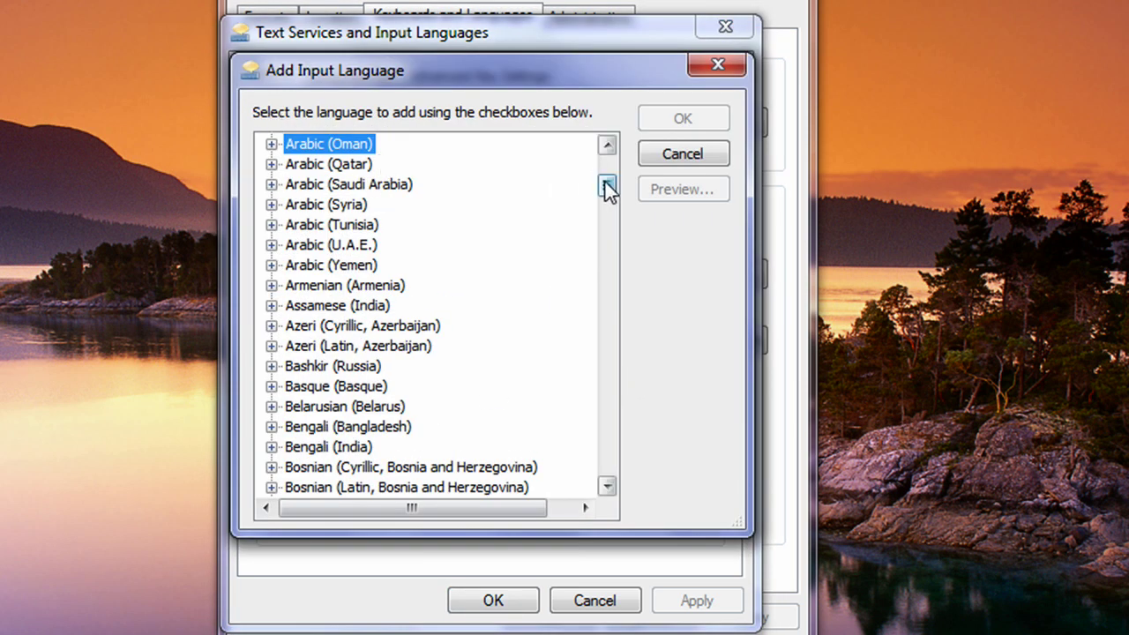
pyautogui.moveTo(605, 189); pyautogui.dragTo(646, 304)
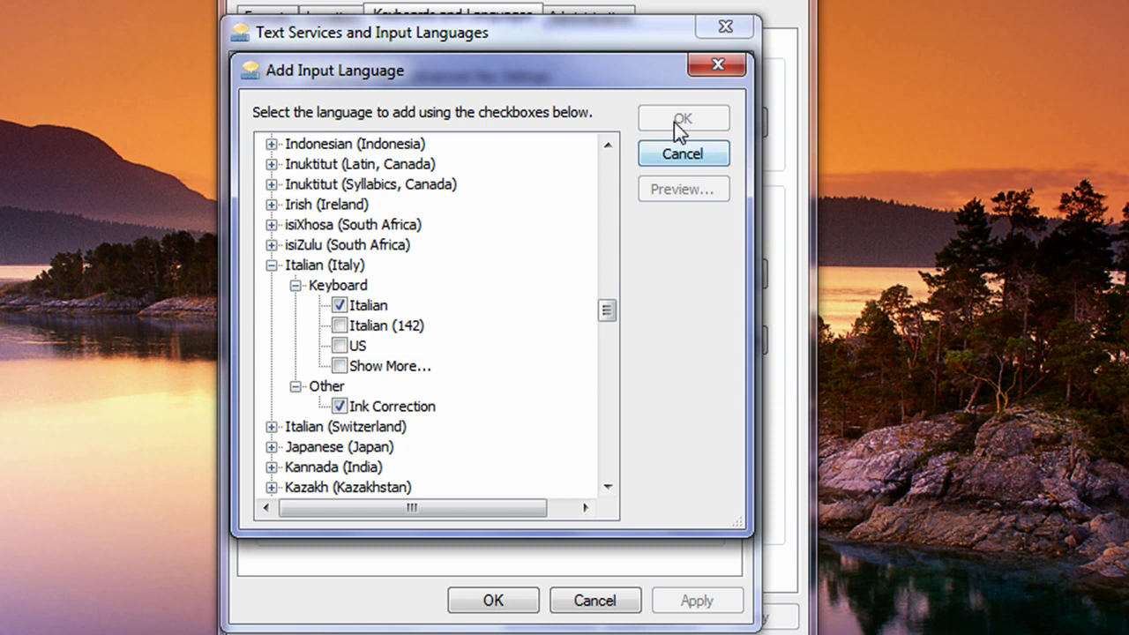
pyautogui.click(671, 152)
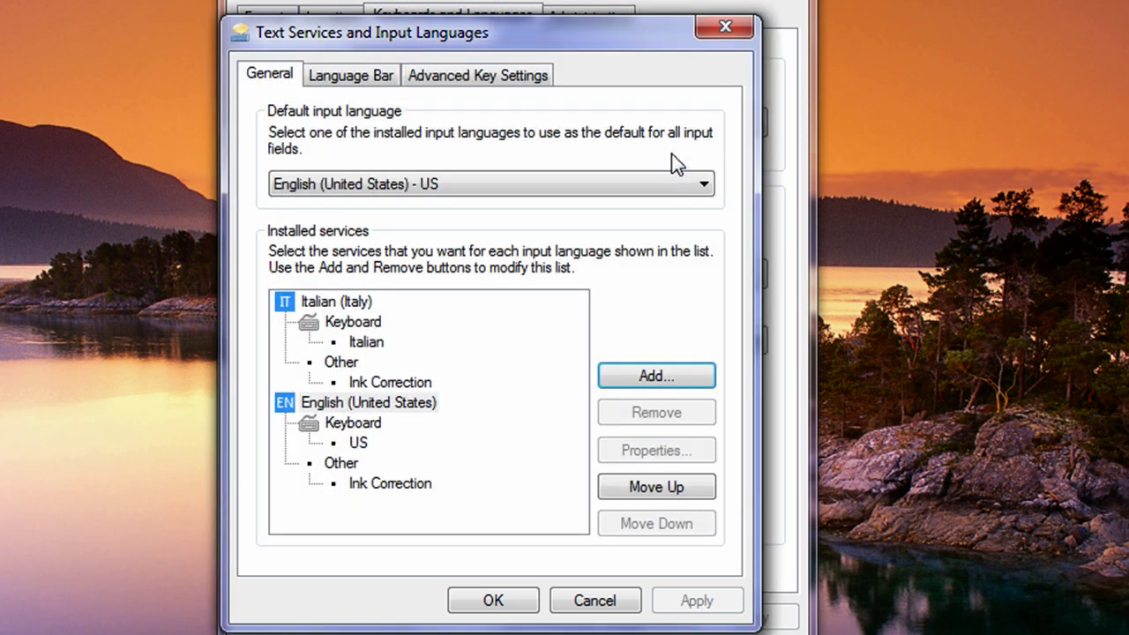
# Move Italian (Italy) below English (United States) and apply the new order
pyautogui.click(346, 304)
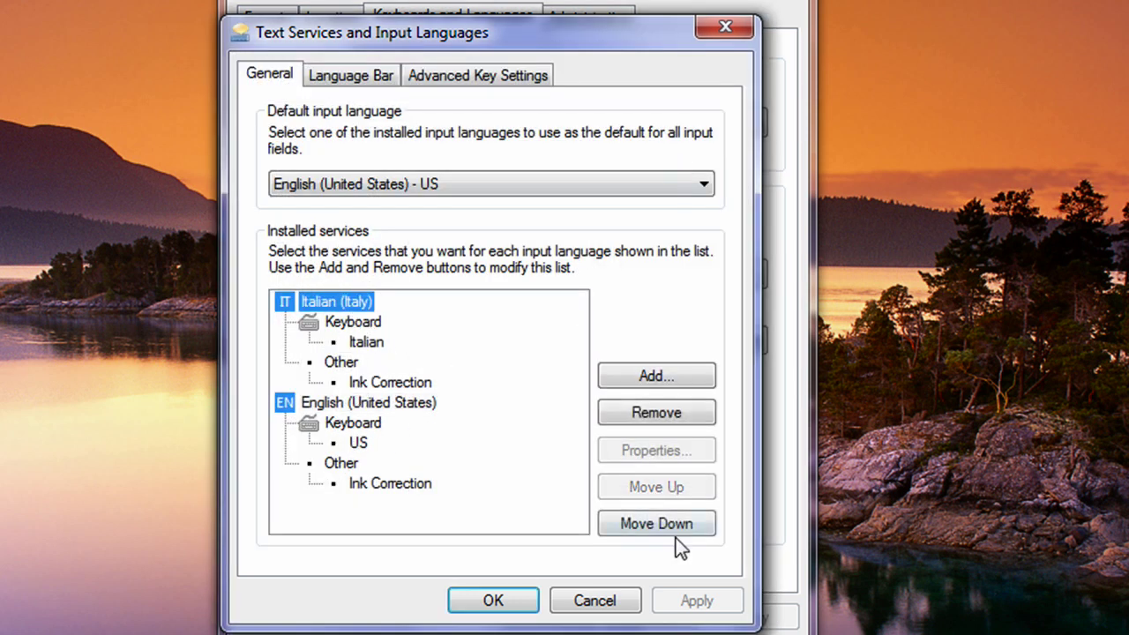
pyautogui.click(673, 535)
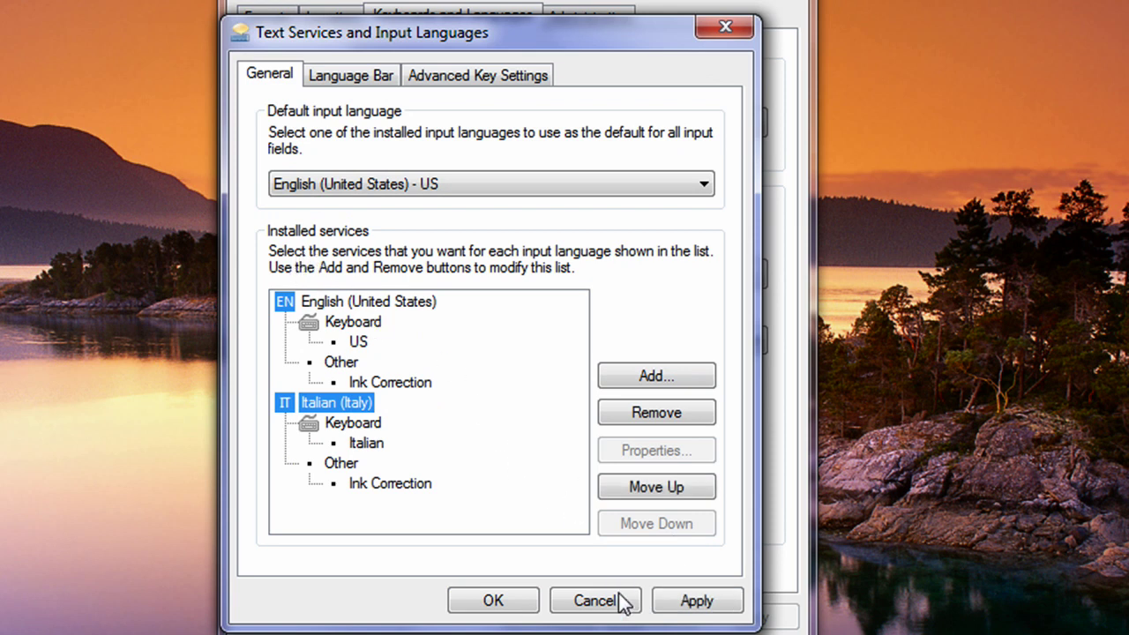
pyautogui.click(692, 607)
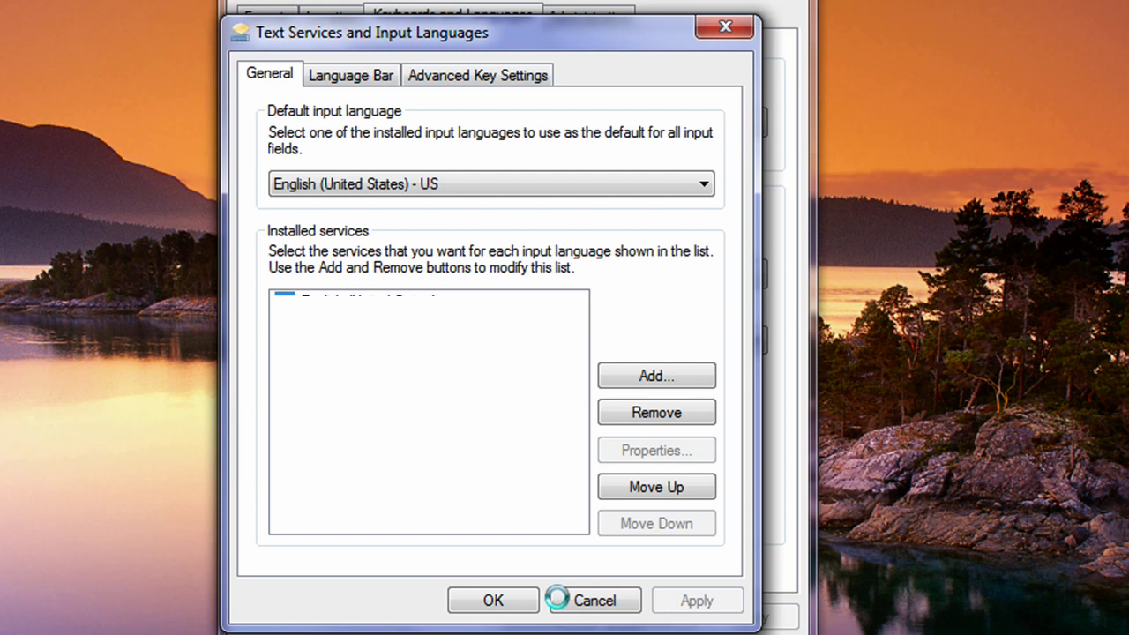
# Set the language bar to Floating On Desktop and place it in the top-right corner
pyautogui.click(345, 79)
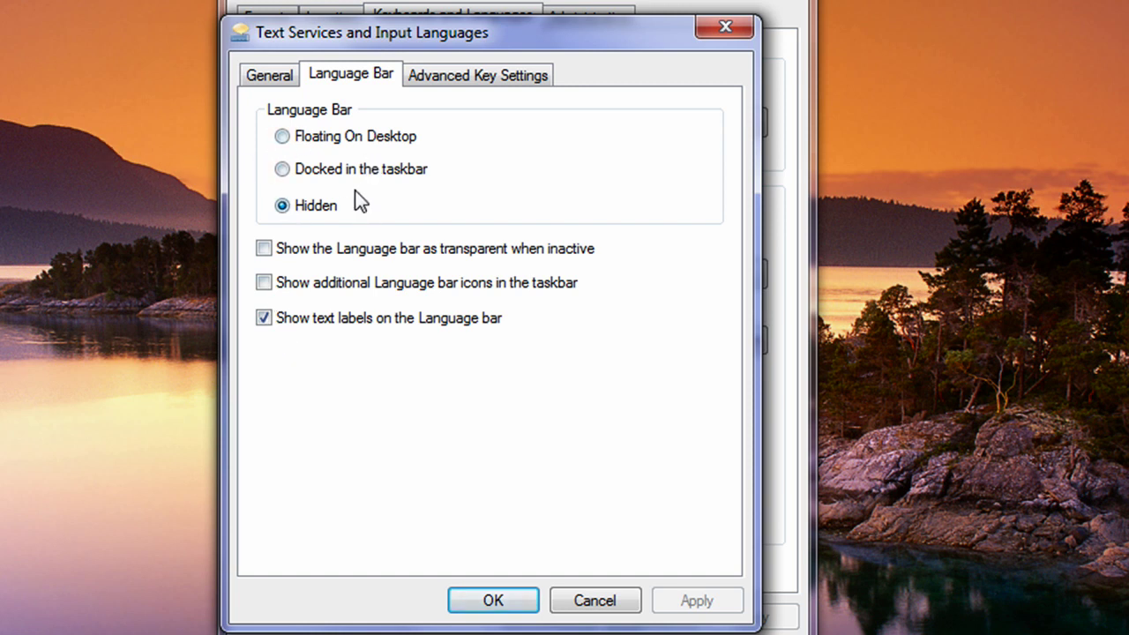
pyautogui.click(319, 138)
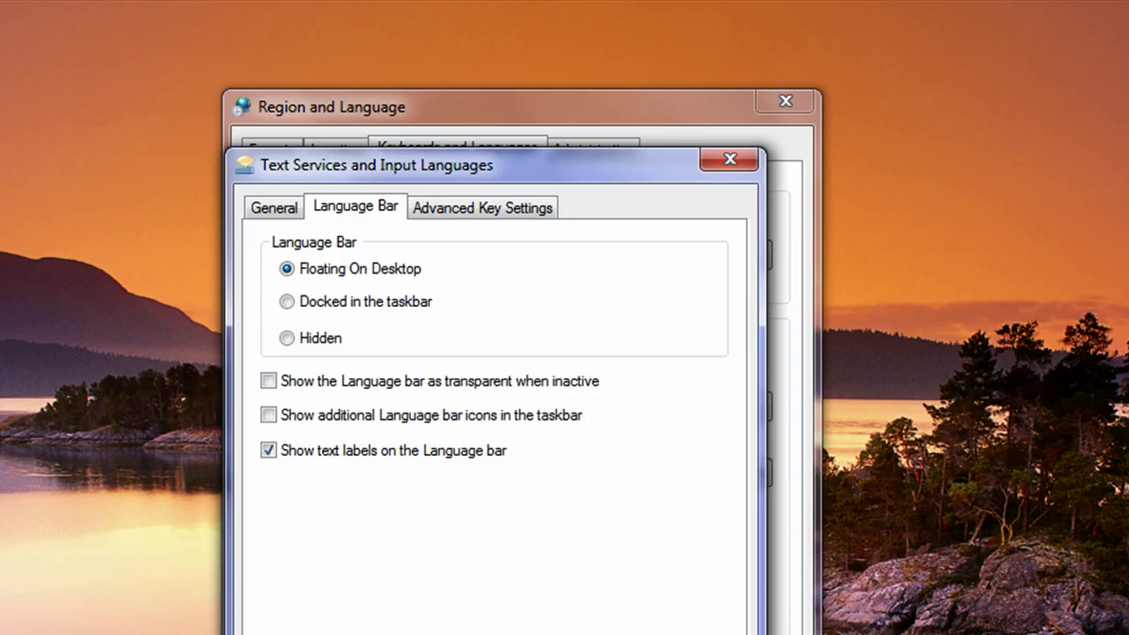
pyautogui.press('Return')
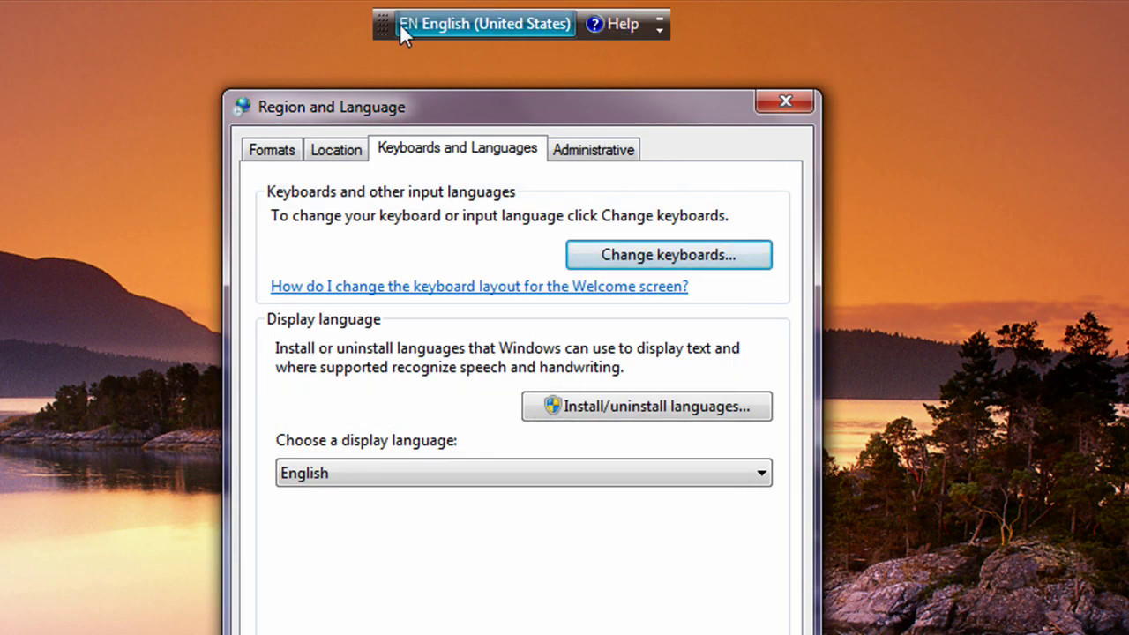
pyautogui.moveTo(382, 21); pyautogui.dragTo(1058, 9)
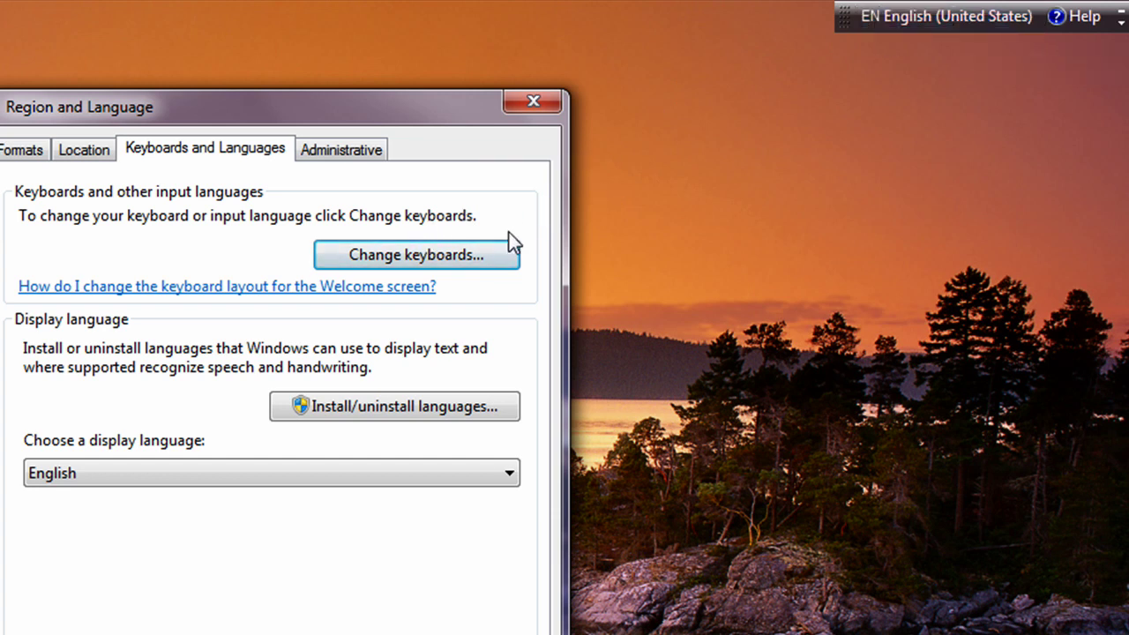
# Dock the language bar in the taskbar, then switch the input language to Italian (Italy)
pyautogui.click(429, 257)
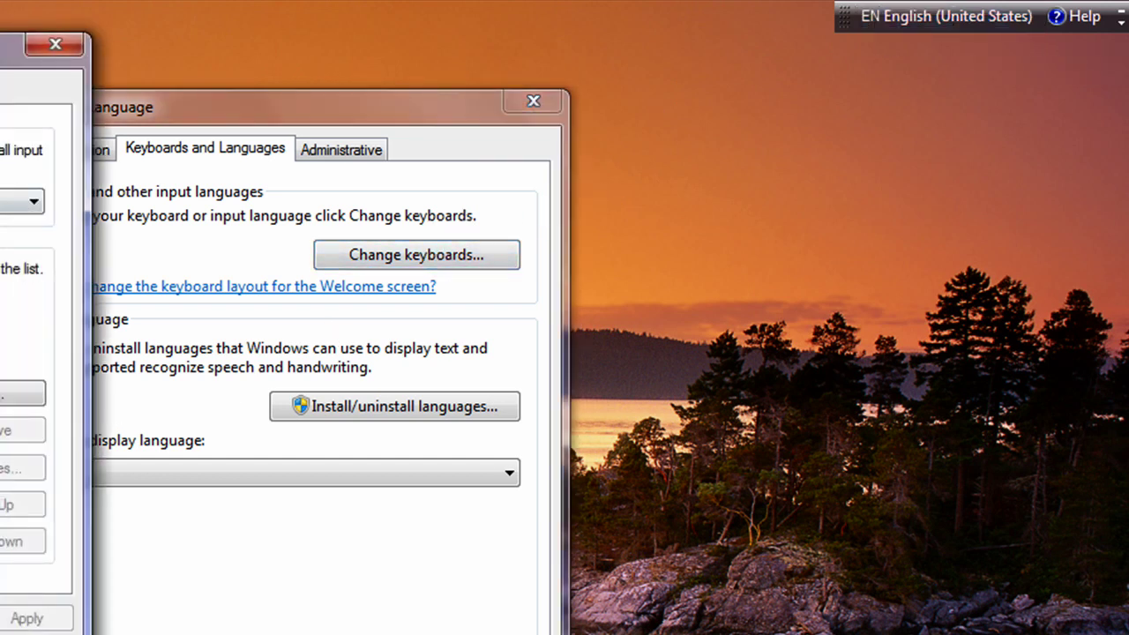
pyautogui.click(0, 92)
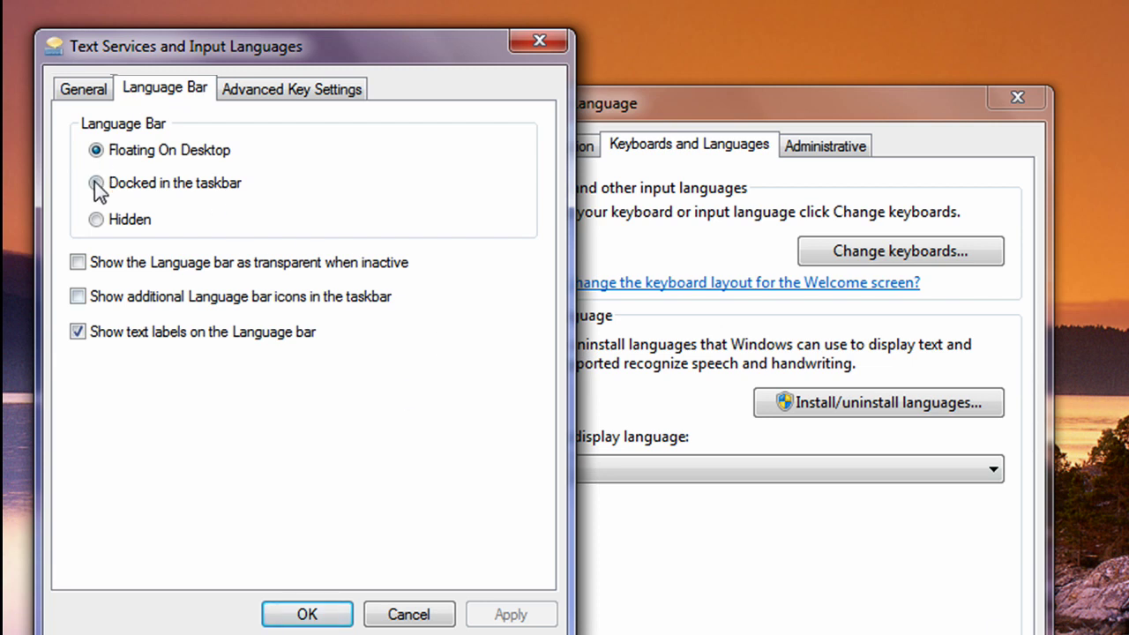
pyautogui.click(94, 184)
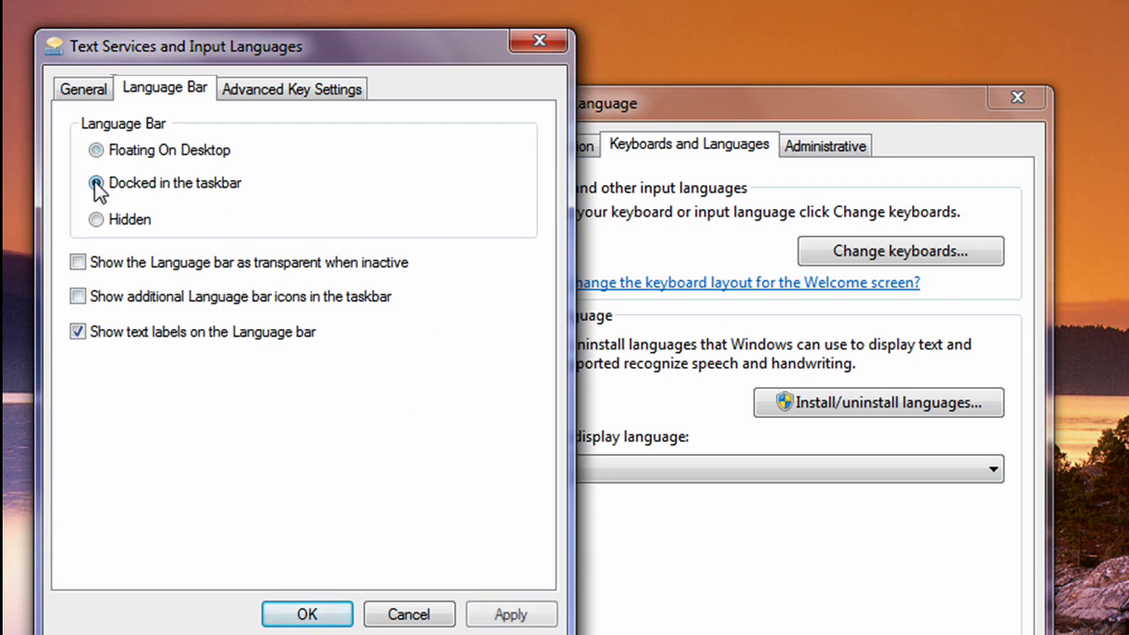
pyautogui.click(527, 621)
pyautogui.click(306, 621)
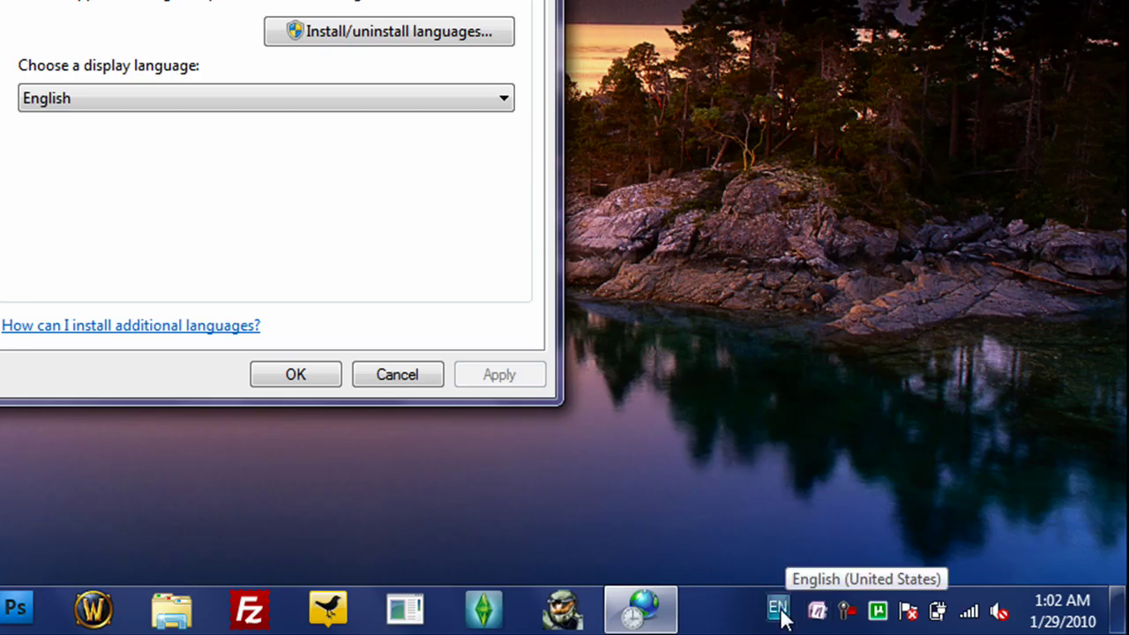
pyautogui.click(780, 612)
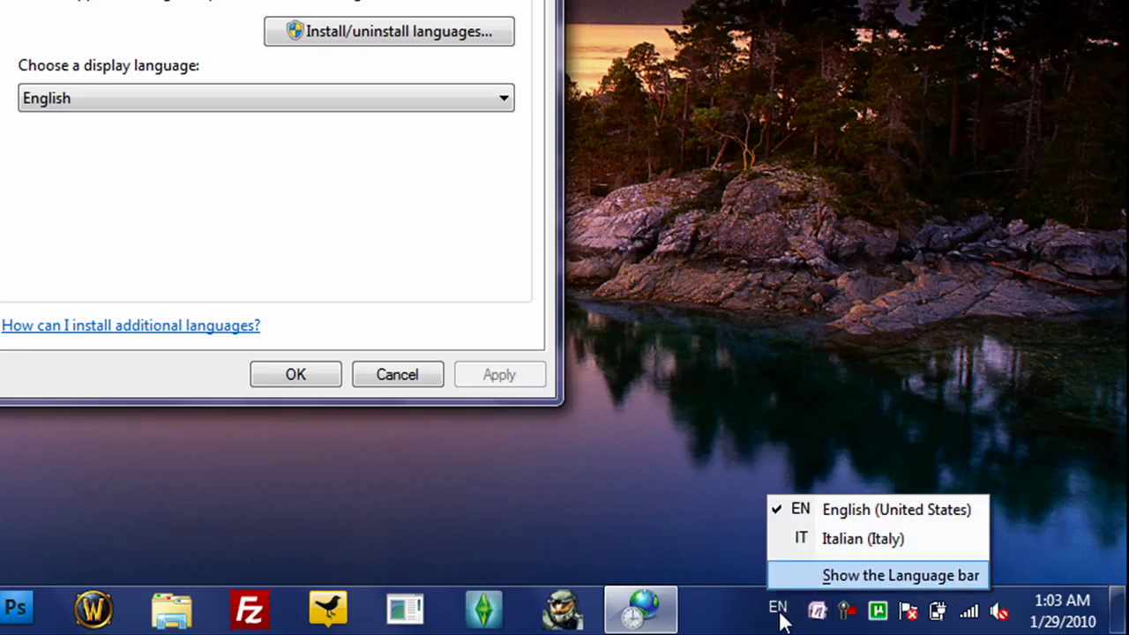
pyautogui.click(807, 540)
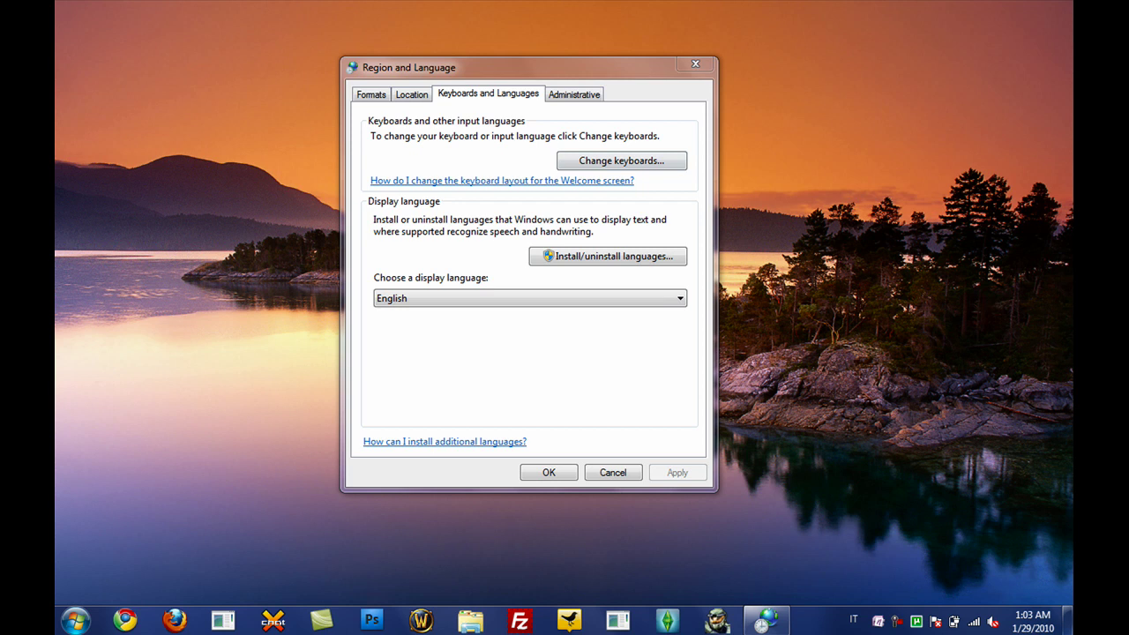
# Close the language bar from the IT tray icon and acknowledge the confirmation notice
pyautogui.rightClick(855, 621)
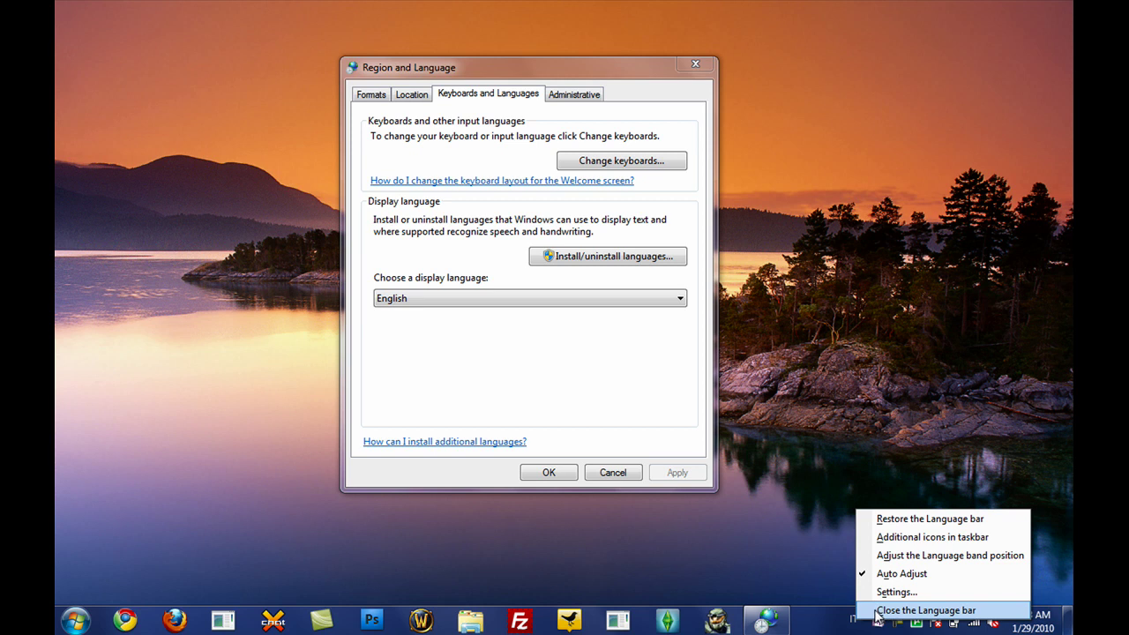
pyautogui.click(917, 610)
pyautogui.click(625, 328)
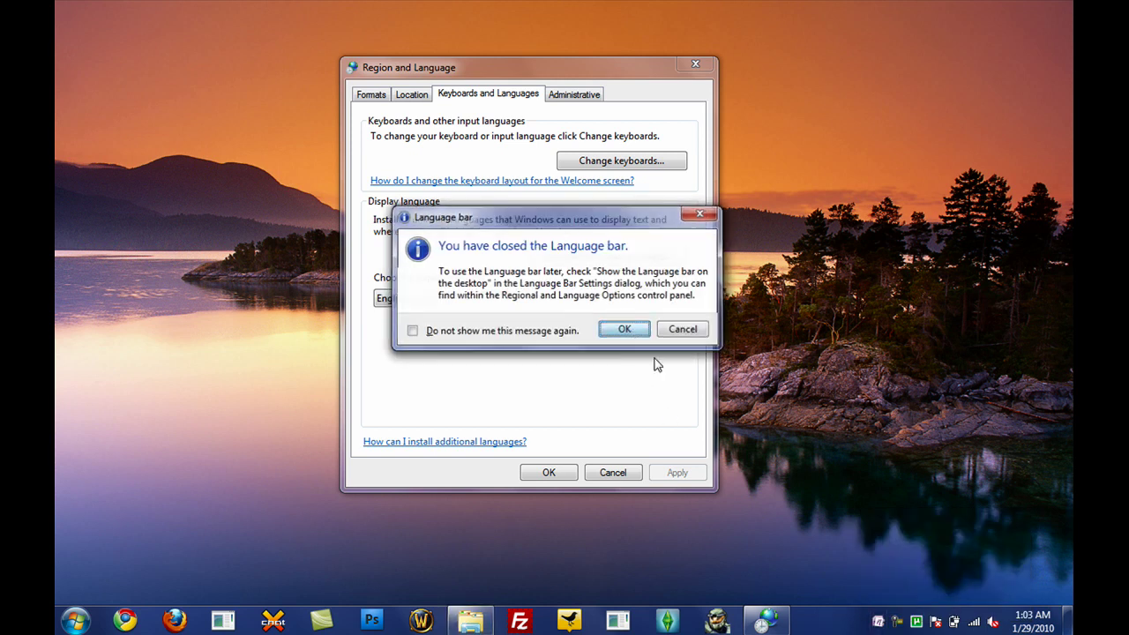